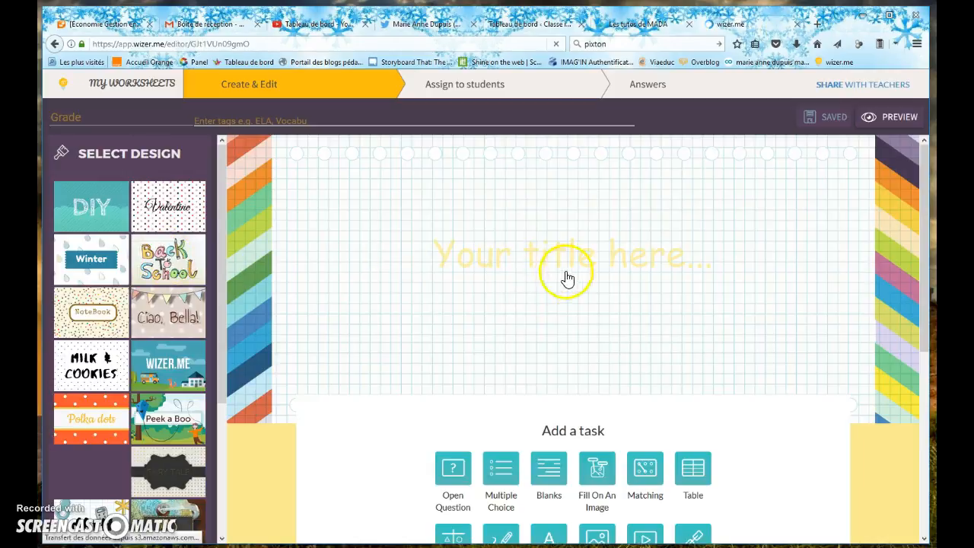
Apply the Wizer.me design to the worksheet with the green summer landscape cover image
{"action": "left_click", "coordinate": [177, 368]}
{"action": "left_click", "coordinate": [390, 383]}
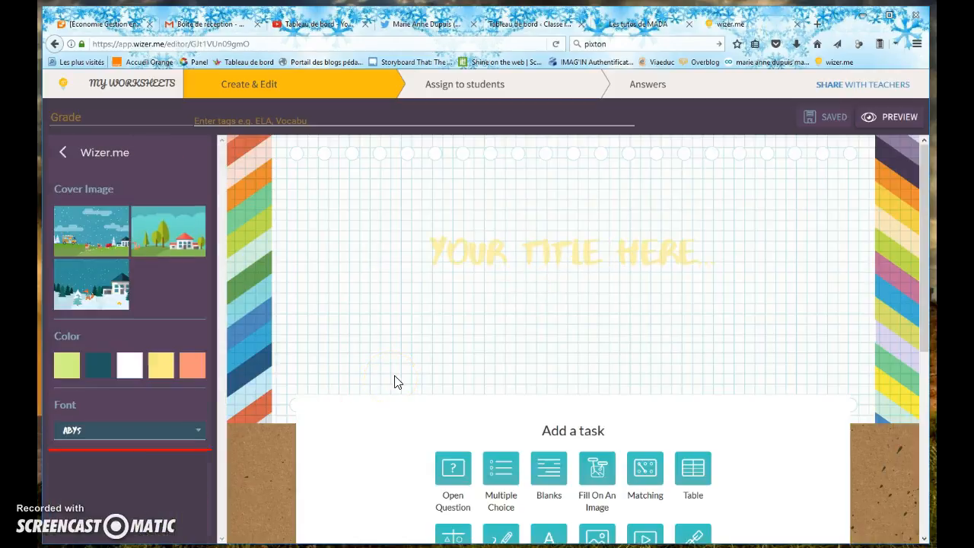
{"action": "left_click", "coordinate": [178, 237]}
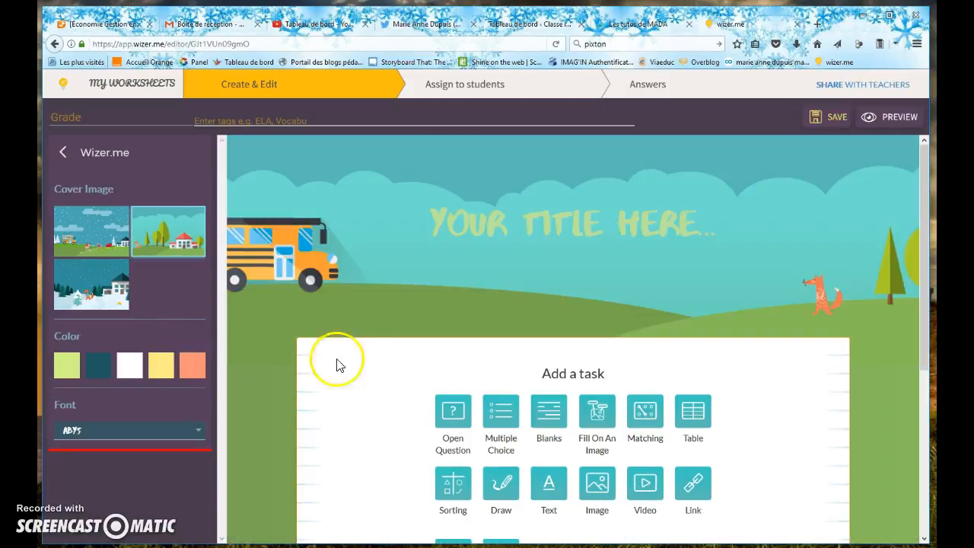
Enter "FICHE D'ACTIVITES" as the worksheet title
{"action": "left_click", "coordinate": [510, 223]}
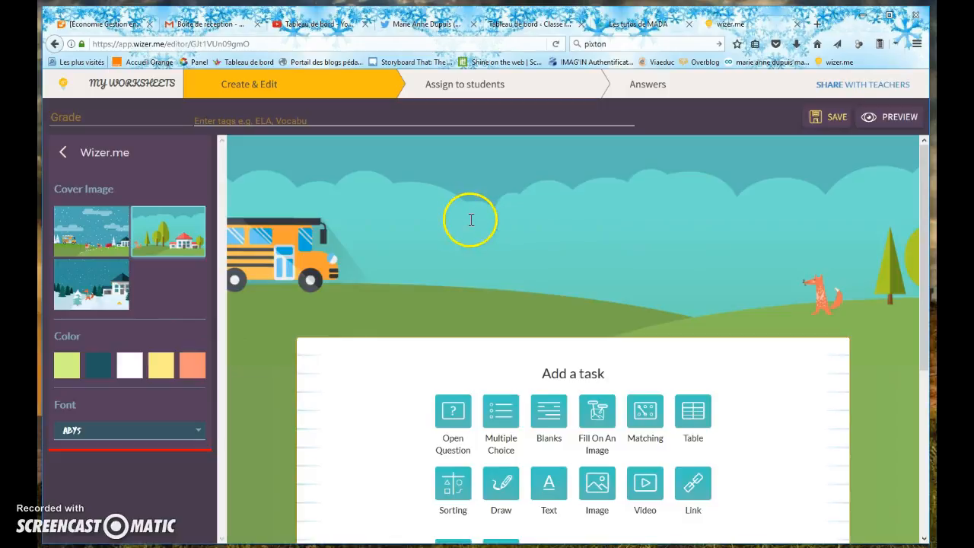
{"action": "type", "text": "FI"}
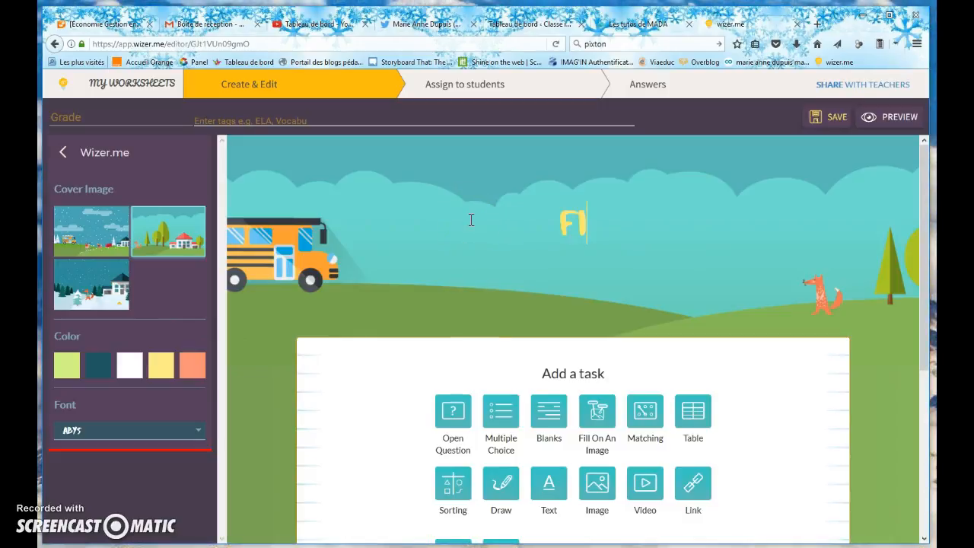
{"action": "type", "text": "CHE D'"}
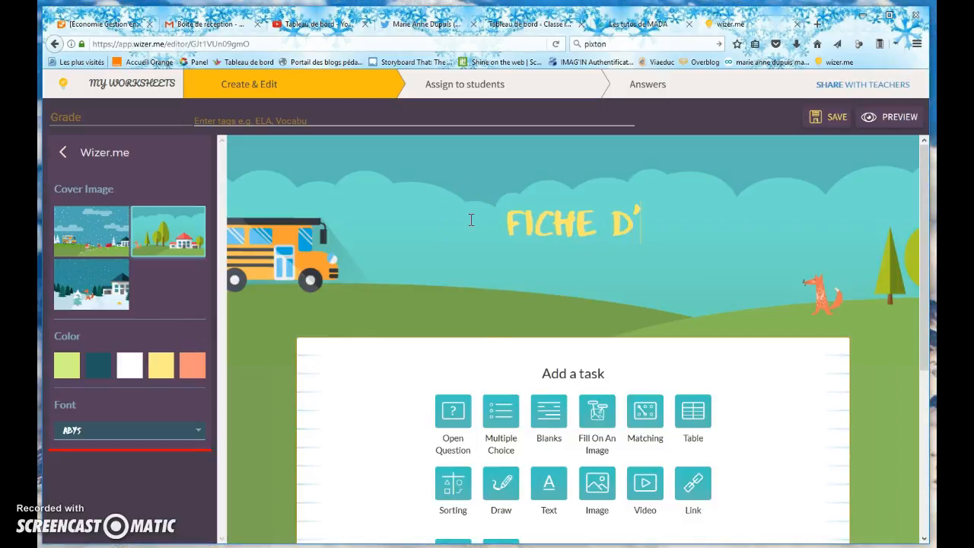
{"action": "type", "text": "ACTIV"}
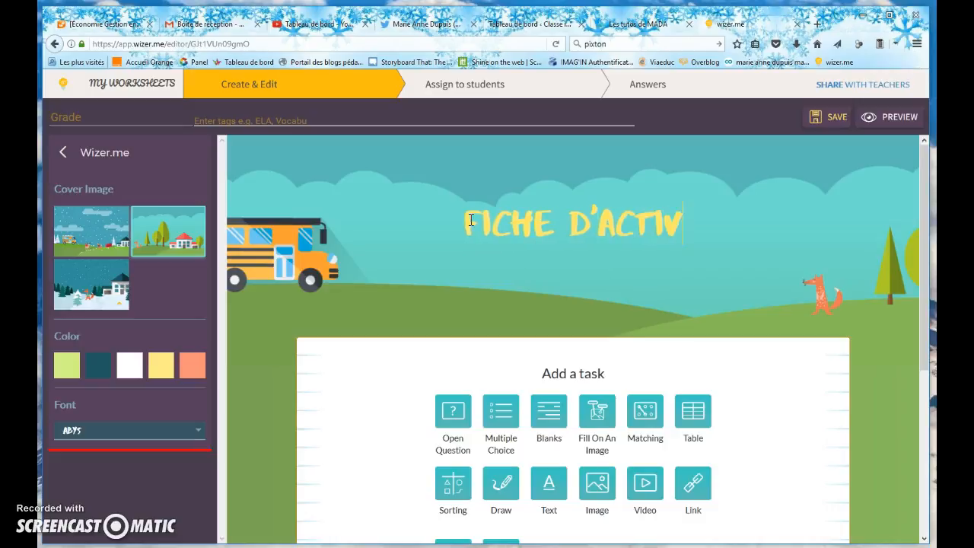
{"action": "type", "text": "ITES"}
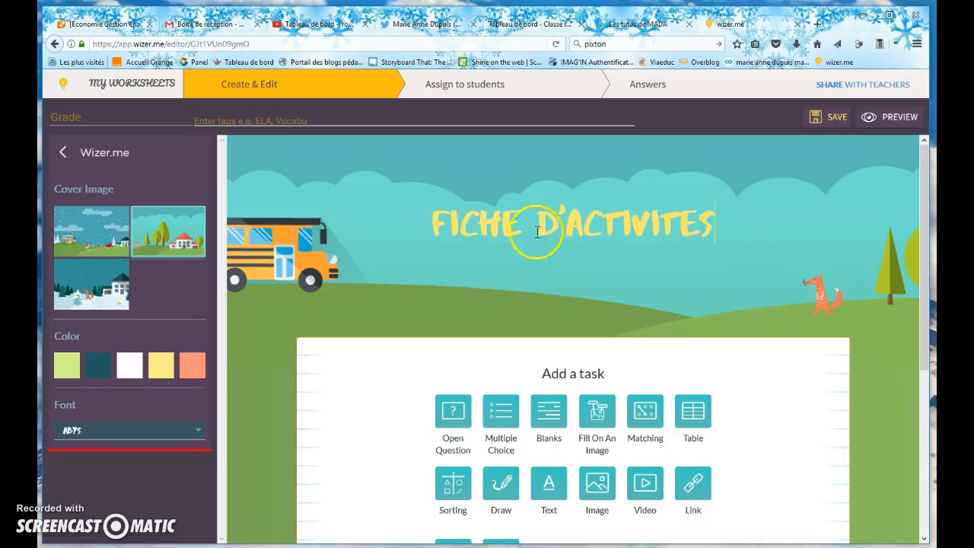
Set the worksheet title's font to Permanent Marker and its colour to salmon orange
{"action": "left_click", "coordinate": [174, 441]}
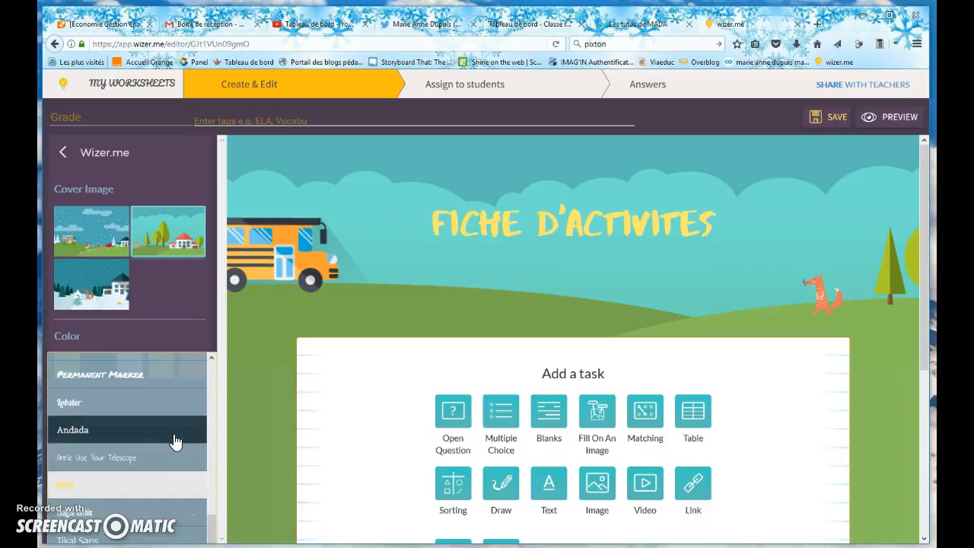
{"action": "left_click", "coordinate": [149, 375]}
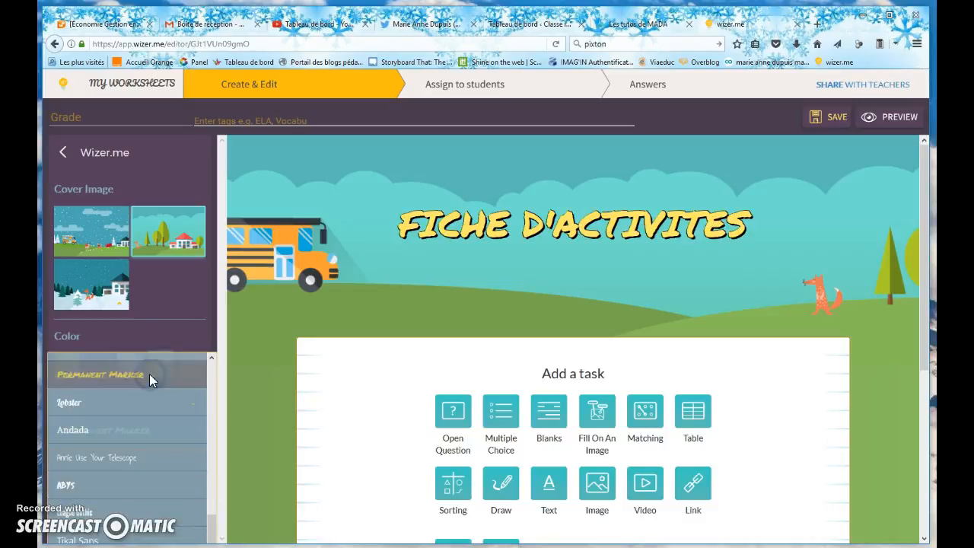
{"action": "left_click", "coordinate": [191, 365]}
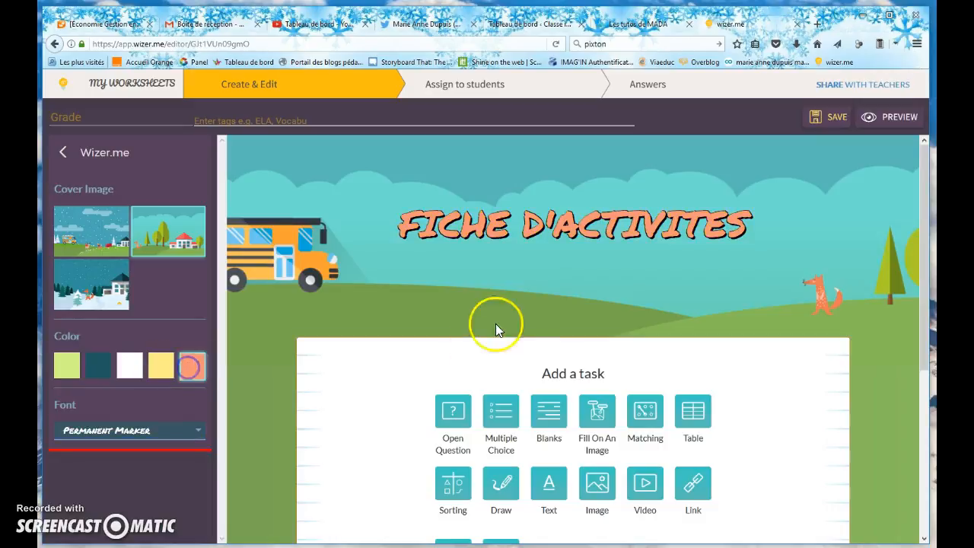
Add an open question task asking "Qui a inventé l'analyse transactionnelle ?" with the medium (4 lines) answer size
{"action": "scroll", "coordinate": [780, 364], "scroll_direction": "down", "scroll_amount": 1}
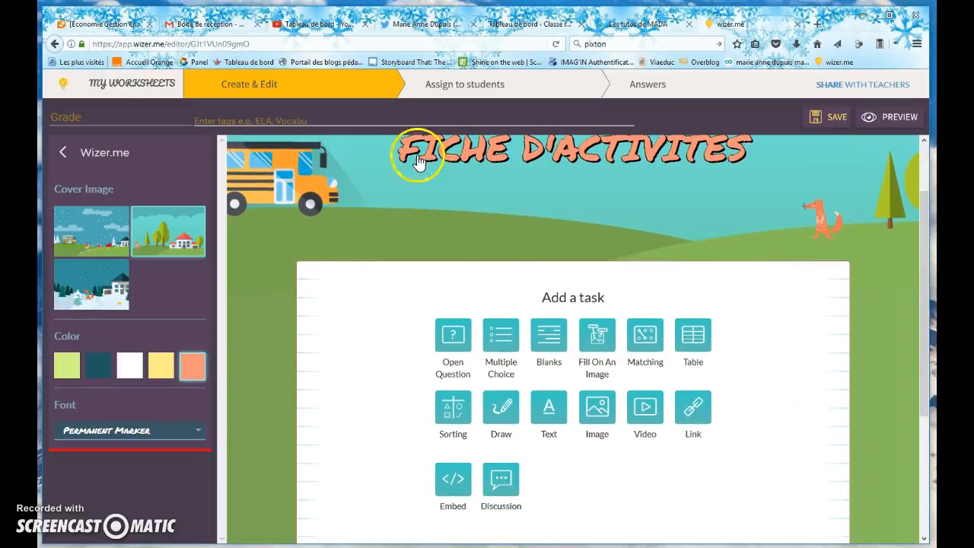
{"action": "left_click", "coordinate": [449, 346]}
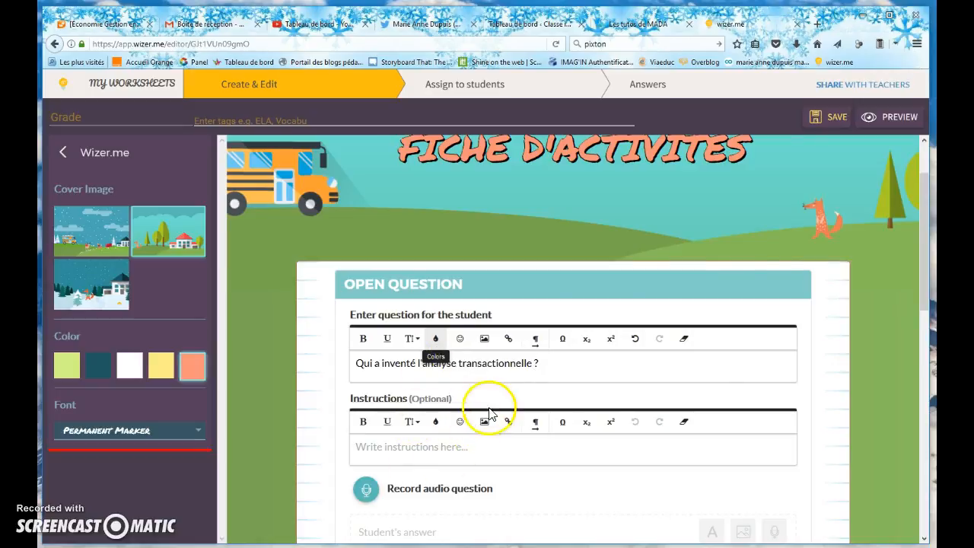
{"action": "scroll", "coordinate": [502, 385], "scroll_direction": "down", "scroll_amount": 2}
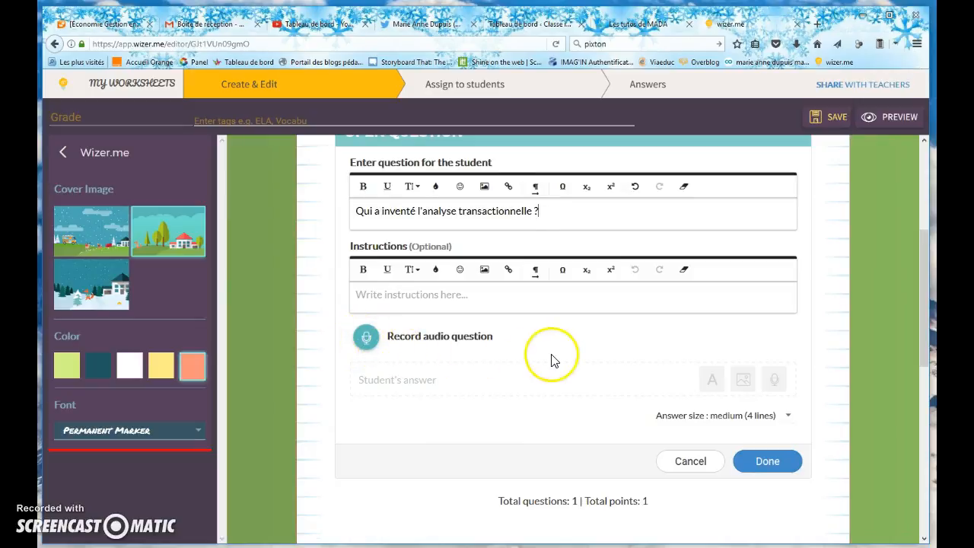
{"action": "left_click", "coordinate": [780, 461]}
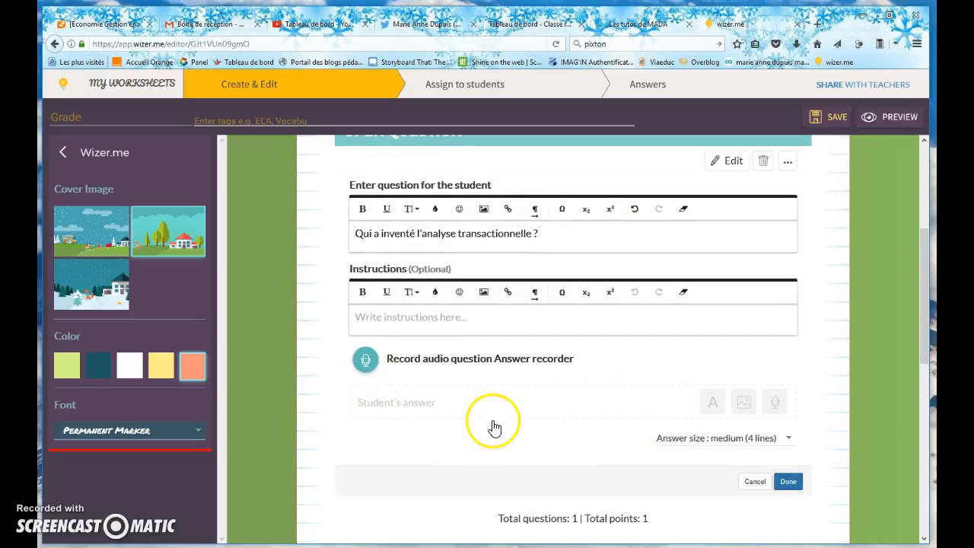
Add a video task below the question, then switch to YouTube and list the channel's videos by most popular
{"action": "scroll", "coordinate": [388, 416], "scroll_direction": "down", "scroll_amount": 4}
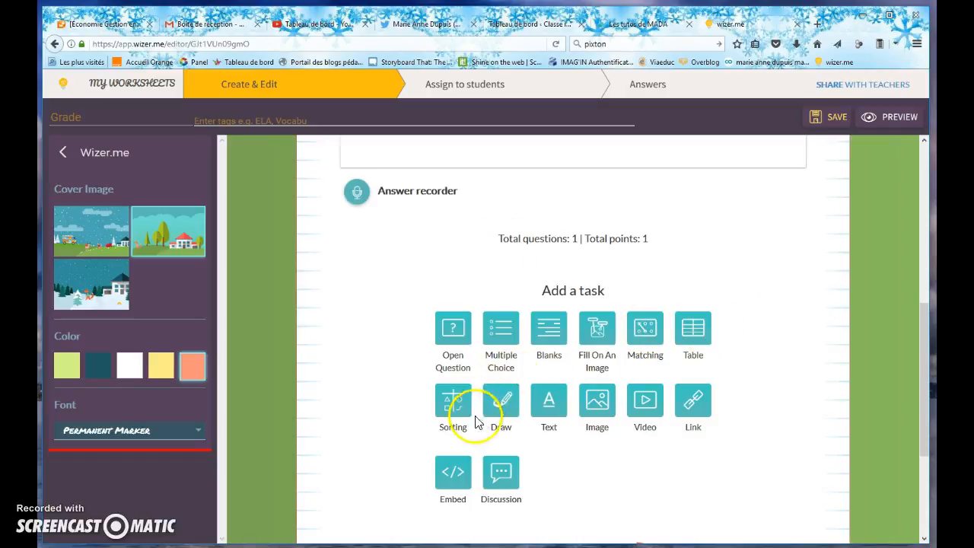
{"action": "left_click", "coordinate": [644, 407]}
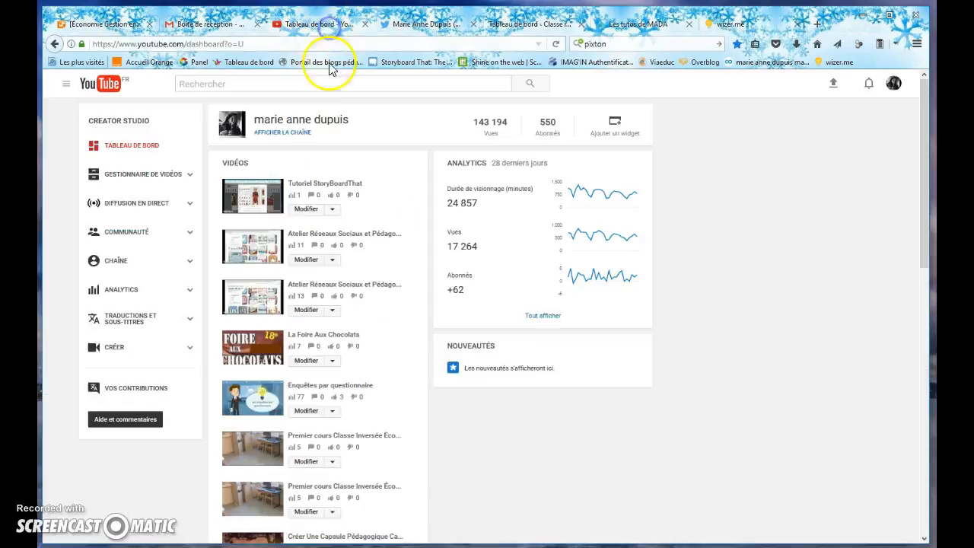
{"action": "left_click", "coordinate": [324, 25]}
{"action": "left_click", "coordinate": [274, 133]}
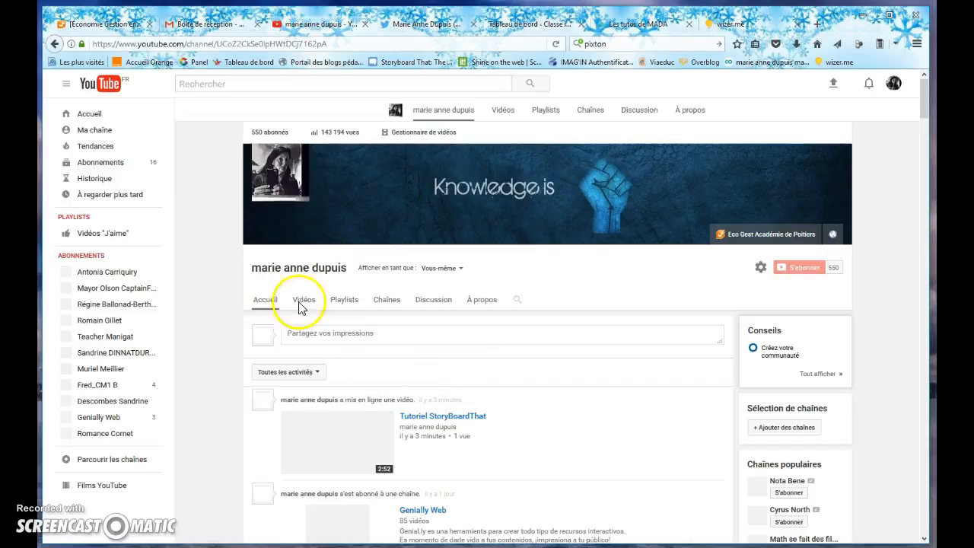
{"action": "left_click", "coordinate": [305, 282]}
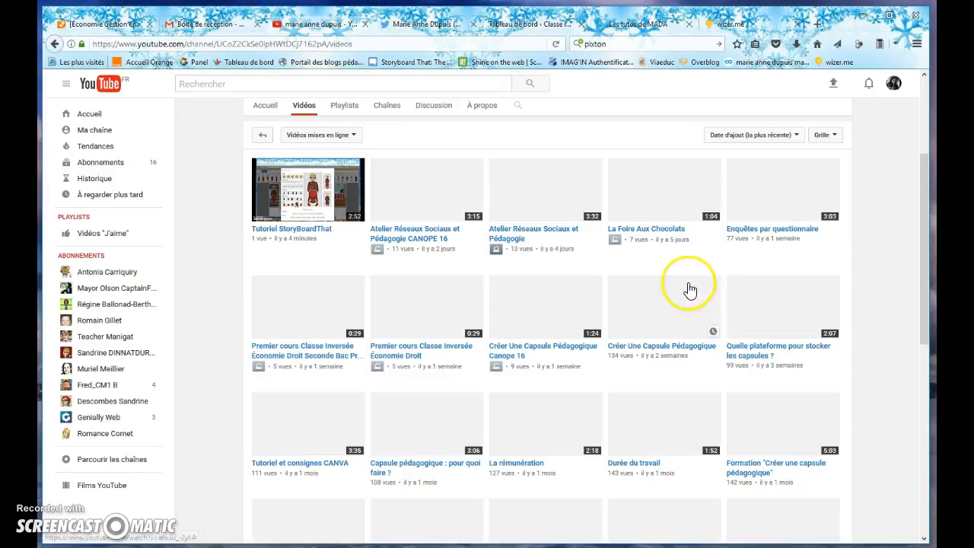
{"action": "left_click", "coordinate": [777, 146]}
{"action": "left_click", "coordinate": [765, 153]}
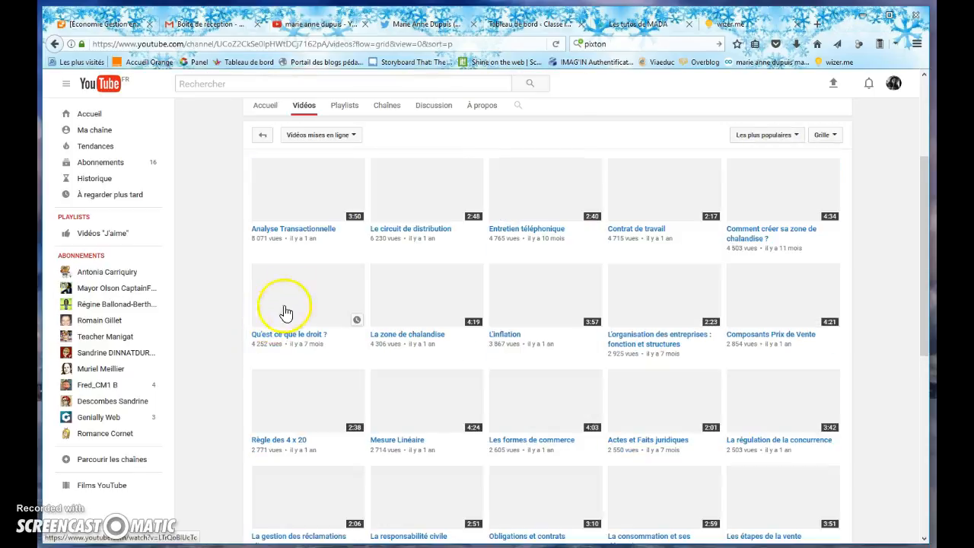
Open the "Analyse Transactionnelle" video and copy its share link
{"action": "left_click", "coordinate": [295, 196]}
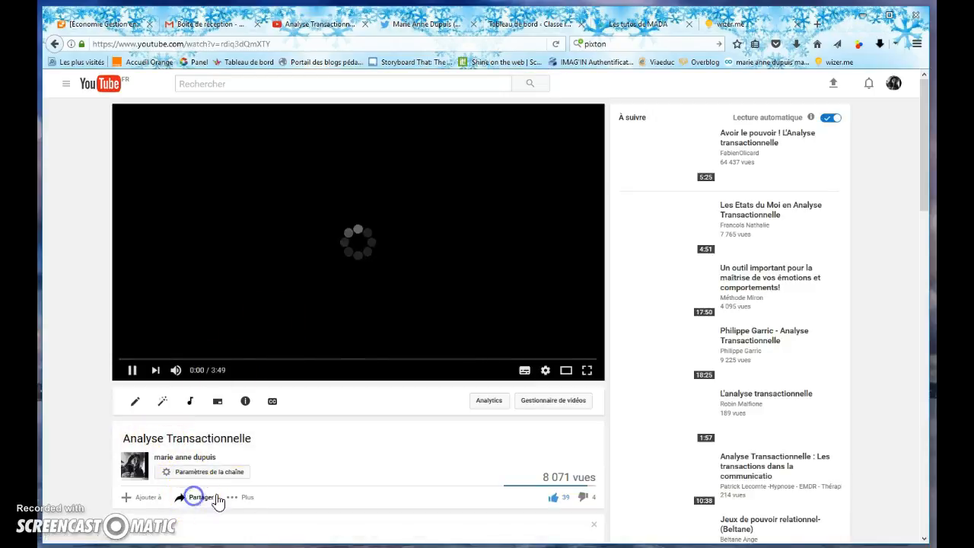
{"action": "scroll", "coordinate": [276, 498], "scroll_direction": "down", "scroll_amount": 2}
{"action": "scroll", "coordinate": [276, 499], "scroll_direction": "down", "scroll_amount": 3}
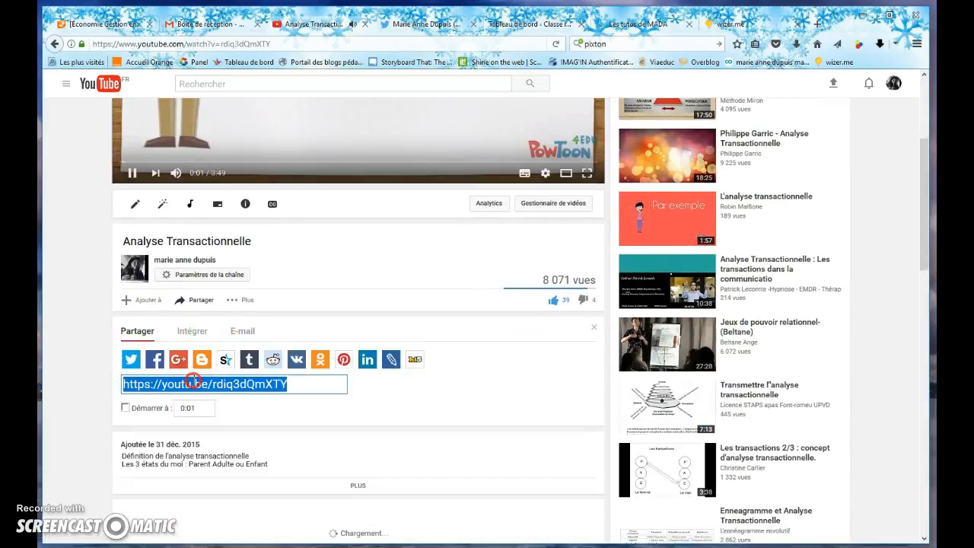
{"action": "right_click", "coordinate": [195, 383]}
{"action": "left_click", "coordinate": [224, 417]}
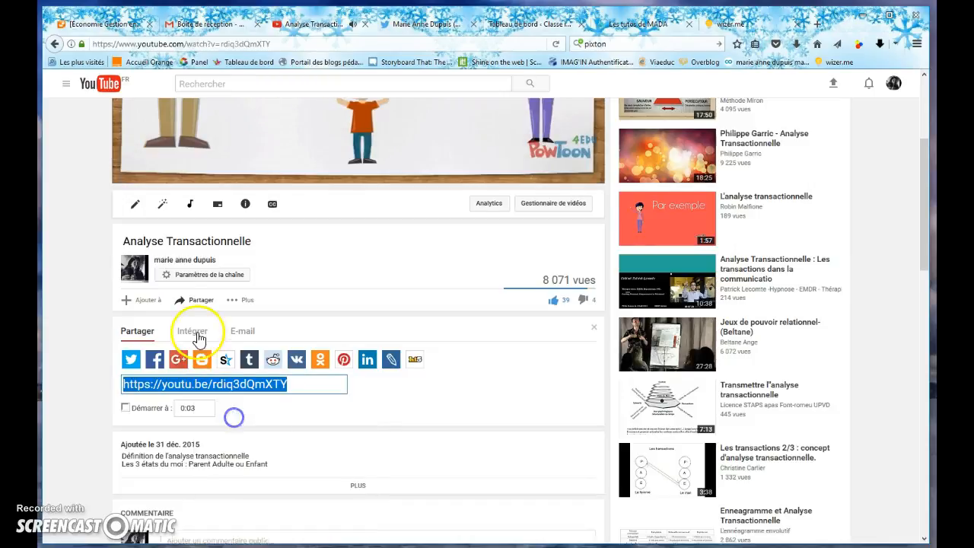
{"action": "scroll", "coordinate": [197, 340], "scroll_direction": "up", "scroll_amount": 4}
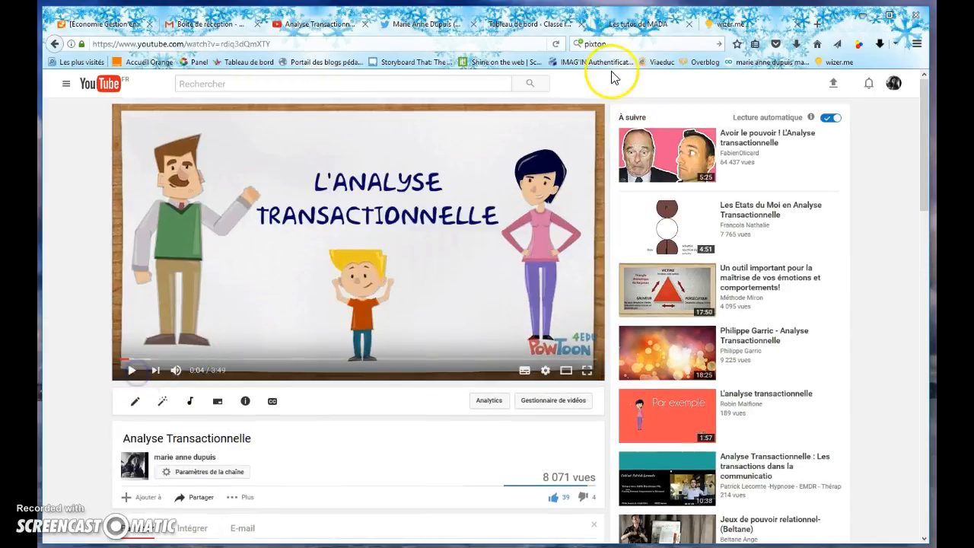
{"action": "left_click", "coordinate": [732, 25]}
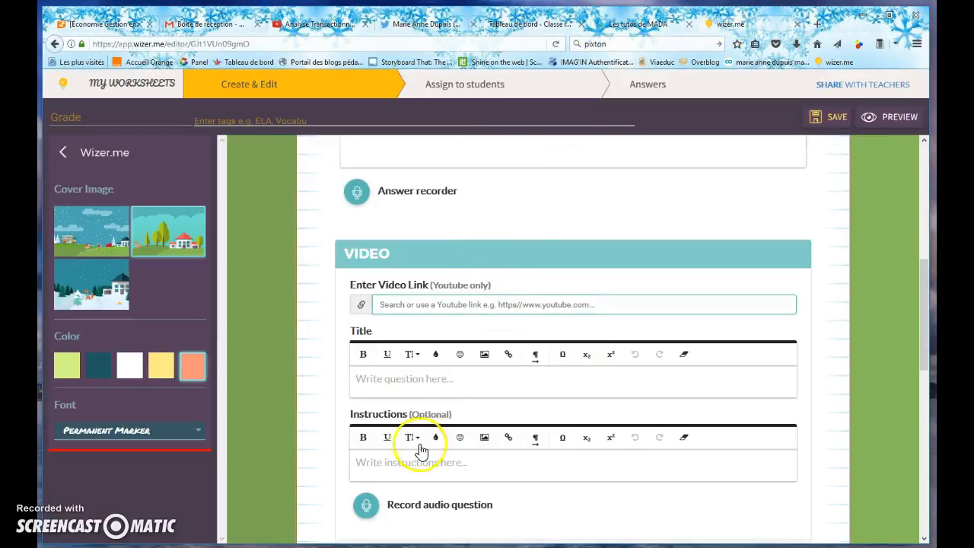
{"action": "right_click", "coordinate": [430, 303]}
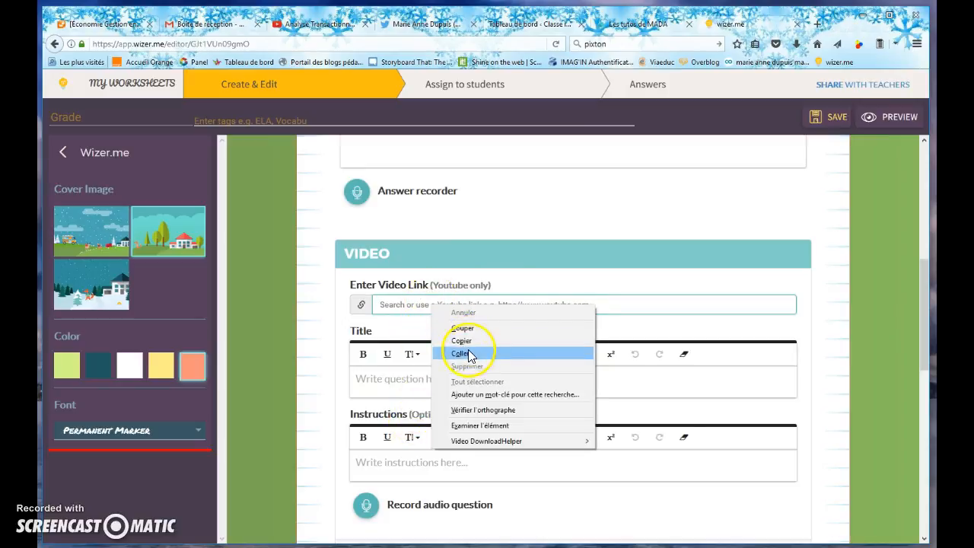
{"action": "left_click", "coordinate": [469, 353]}
Title the video task "Retrouvez les éléments essentiels de l'analyse transactionnelle" and finish the task
{"action": "scroll", "coordinate": [483, 423], "scroll_direction": "down", "scroll_amount": 2}
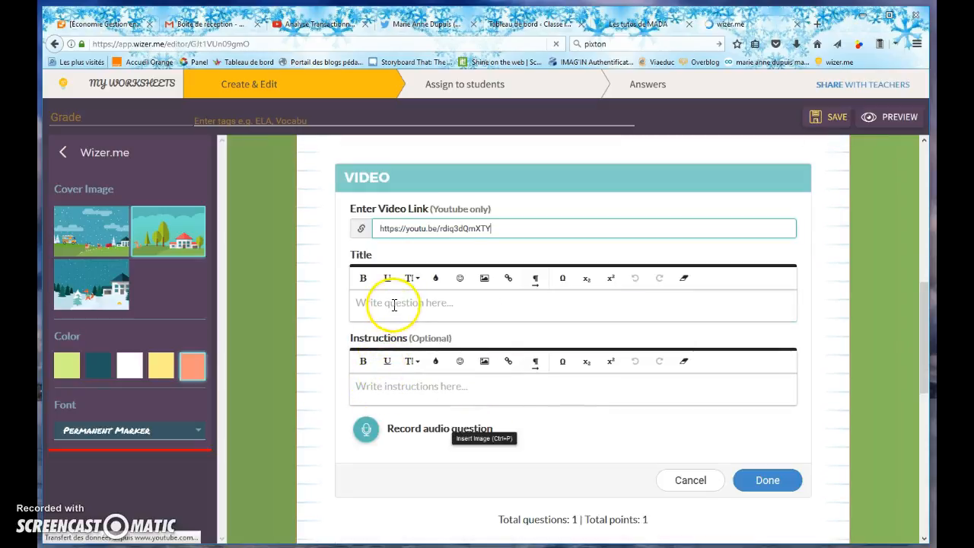
{"action": "left_click", "coordinate": [395, 305]}
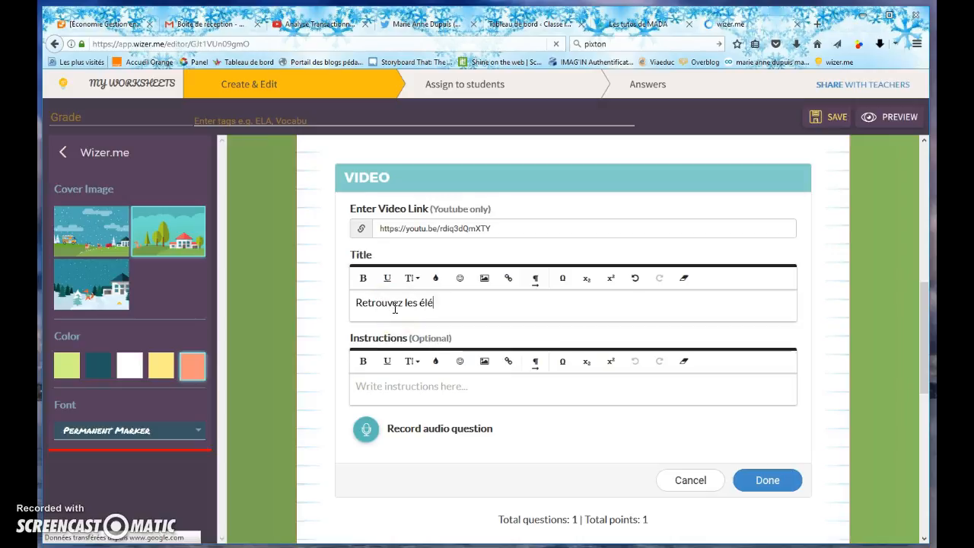
{"action": "type", "text": "Retrouvez les éléments é"}
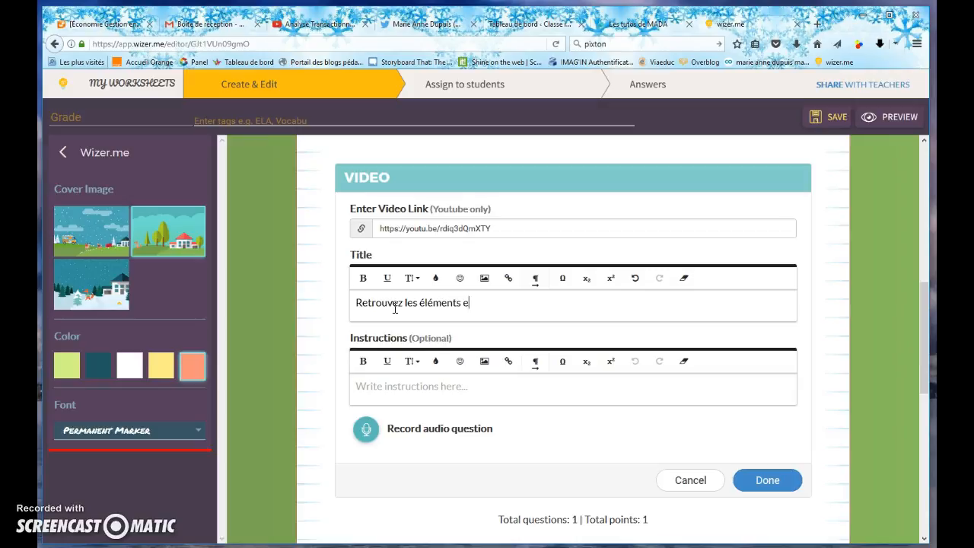
{"action": "type", "text": "ssentiels de l'analyse transactionnelle"}
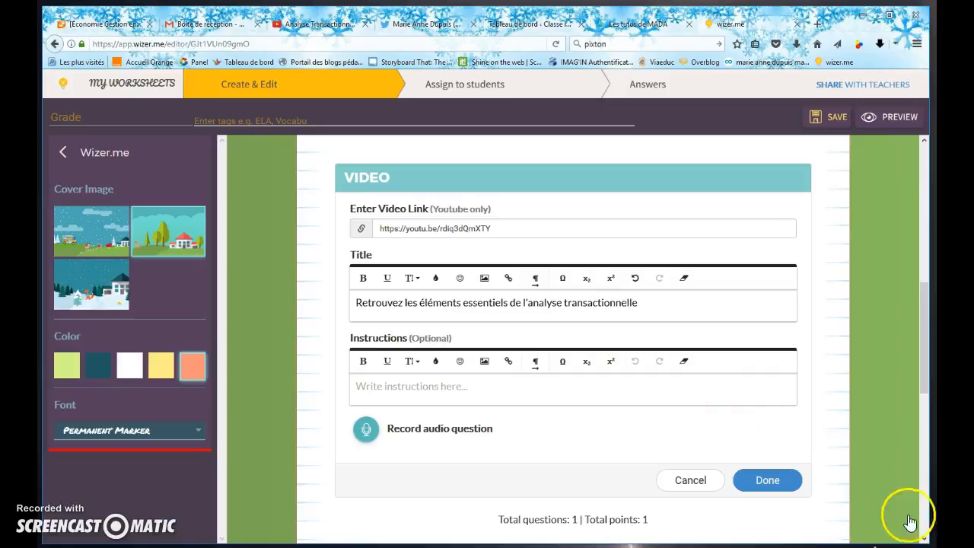
{"action": "left_click", "coordinate": [765, 478]}
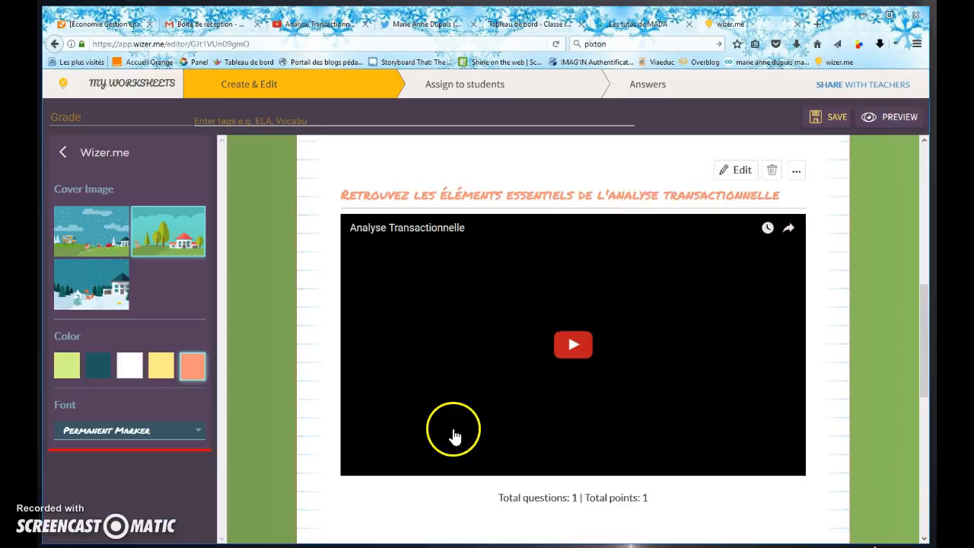
Preview the complete worksheet from the title to the embedded video and save it
{"action": "scroll", "coordinate": [522, 394], "scroll_direction": "down", "scroll_amount": 5}
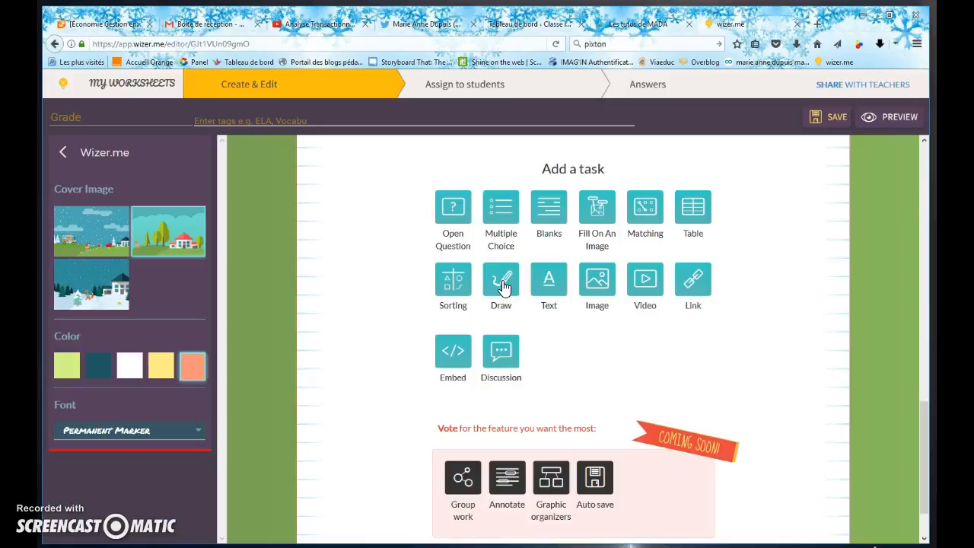
{"action": "scroll", "coordinate": [805, 194], "scroll_direction": "up", "scroll_amount": 3}
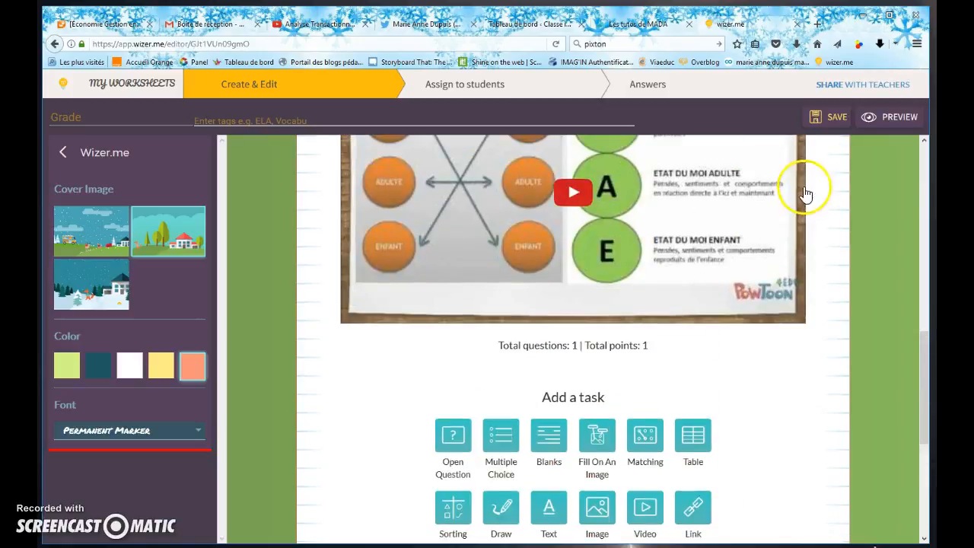
{"action": "left_click", "coordinate": [886, 117]}
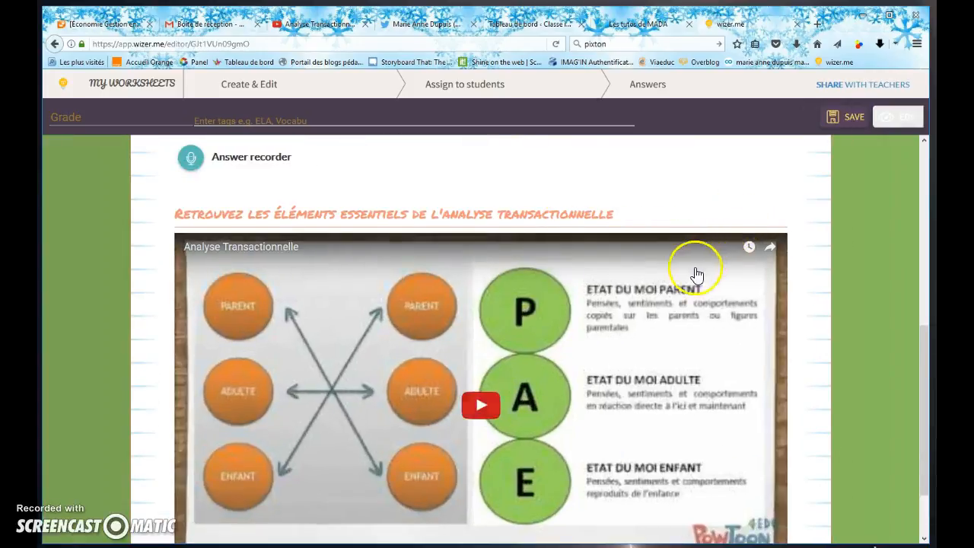
{"action": "scroll", "coordinate": [687, 273], "scroll_direction": "up", "scroll_amount": 5}
{"action": "scroll", "coordinate": [684, 275], "scroll_direction": "down", "scroll_amount": 5}
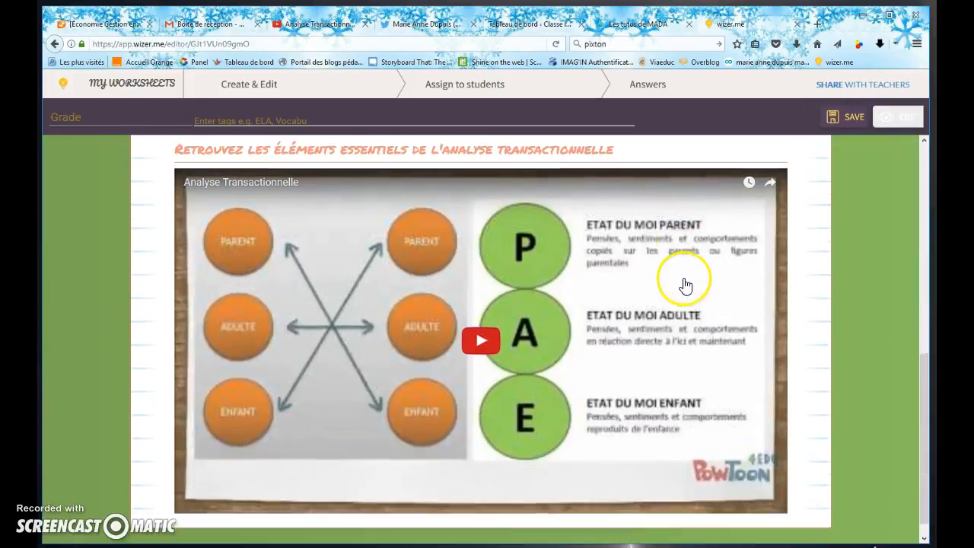
{"action": "scroll", "coordinate": [654, 289], "scroll_direction": "up", "scroll_amount": 7}
{"action": "left_click", "coordinate": [844, 117]}
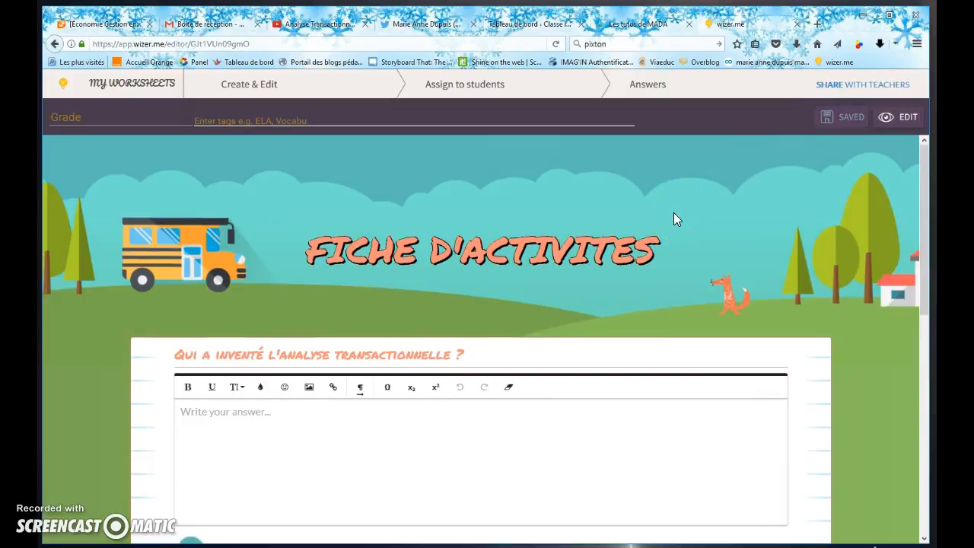
Create a student assignment for the worksheet, named "Analyse transactionnelle"
{"action": "left_click", "coordinate": [466, 202]}
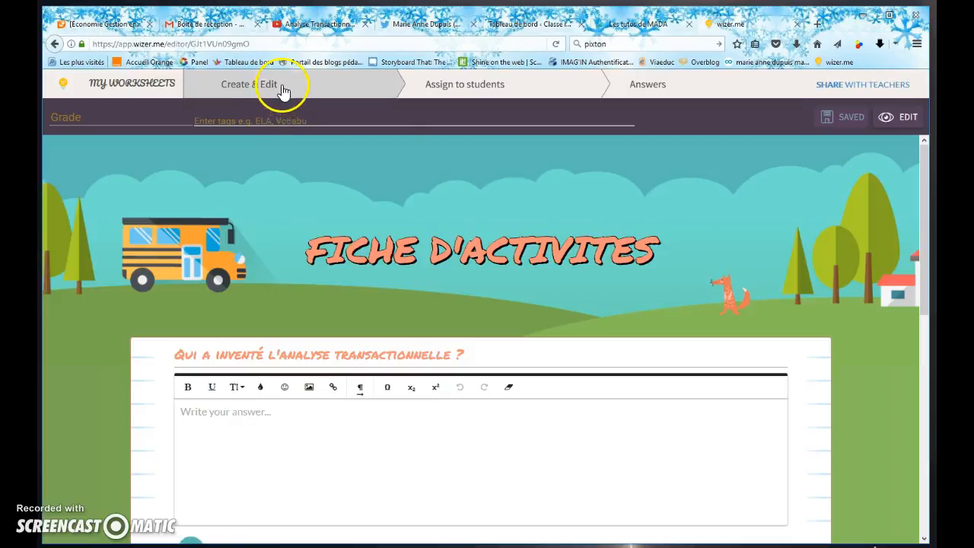
{"action": "left_click", "coordinate": [456, 89]}
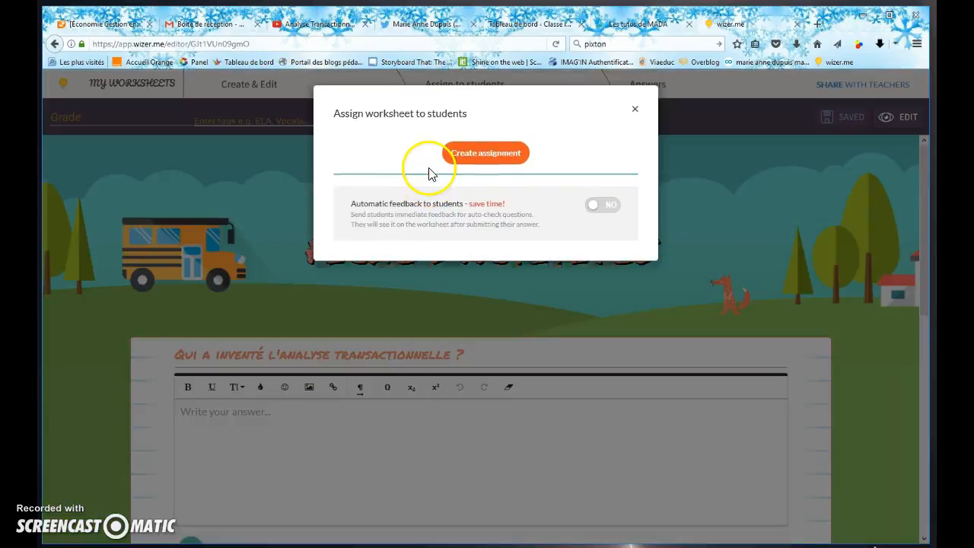
{"action": "left_click", "coordinate": [486, 157]}
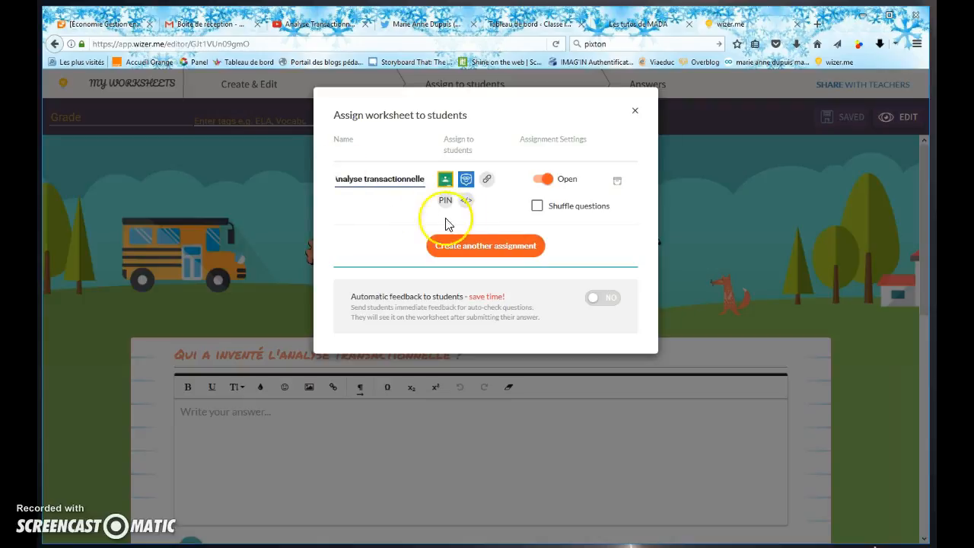
View the shareable student link of the "Analyse transactionnelle" assignment and close the assignment window
{"action": "left_click", "coordinate": [486, 185]}
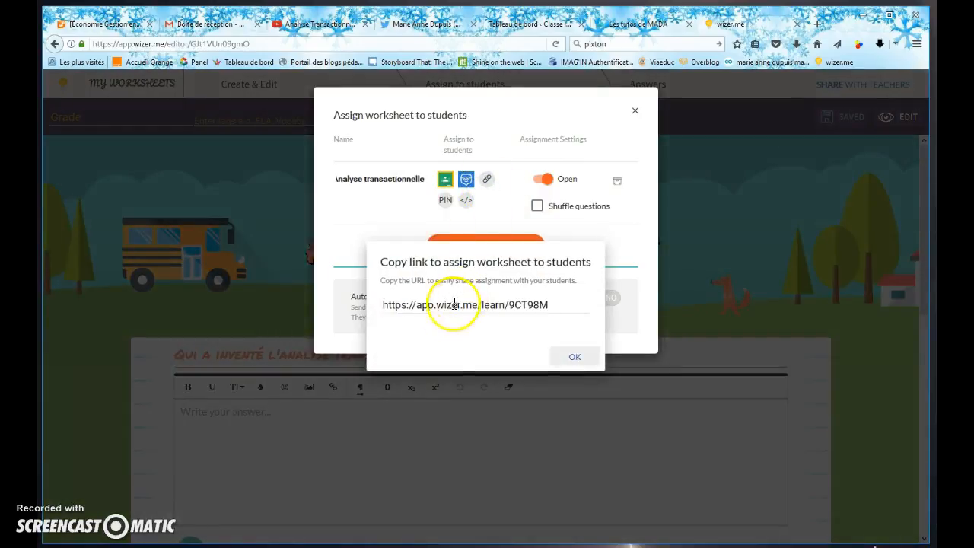
{"action": "left_click", "coordinate": [408, 308]}
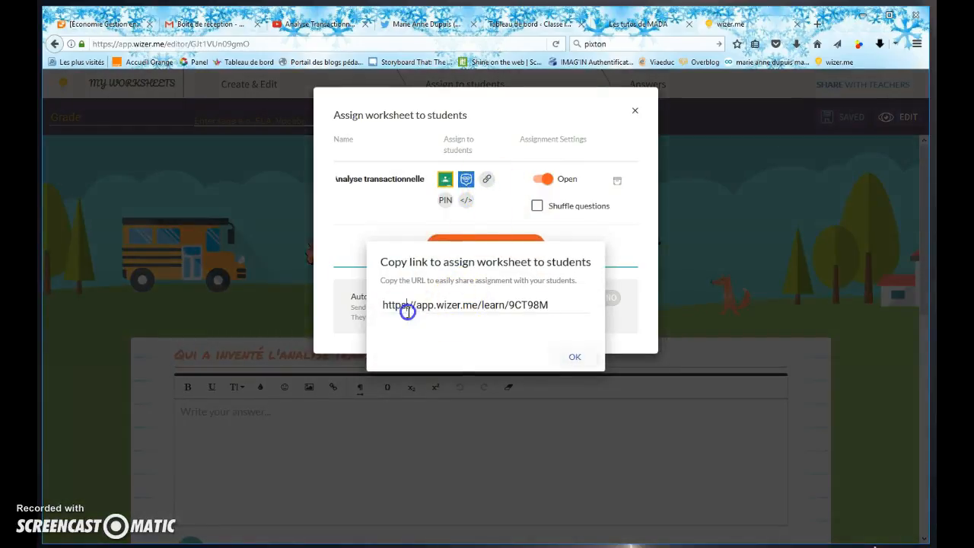
{"action": "left_click", "coordinate": [574, 356]}
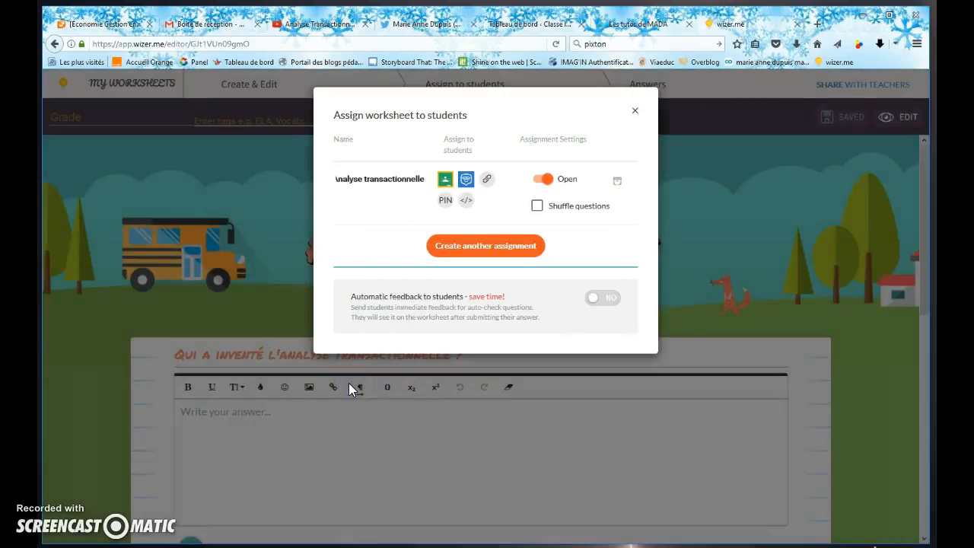
{"action": "left_click", "coordinate": [635, 114]}
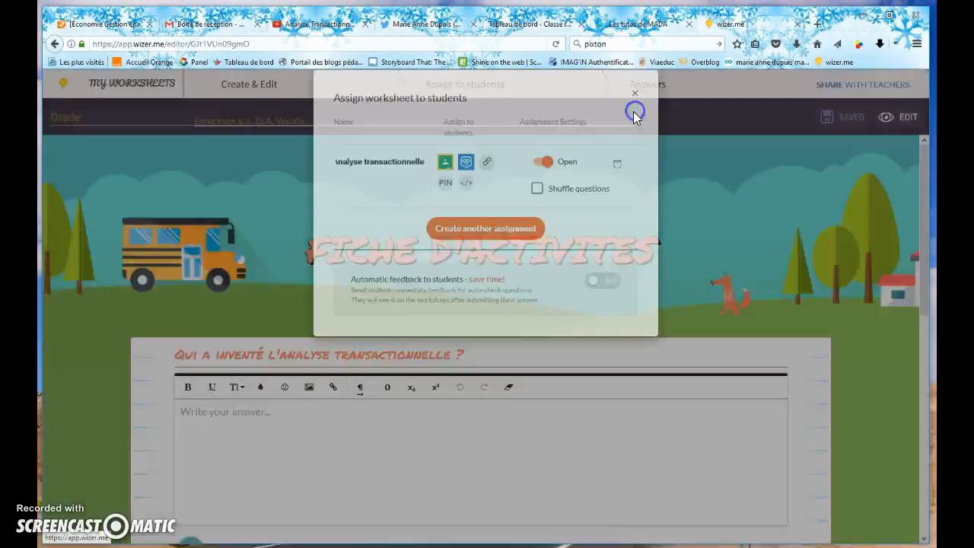